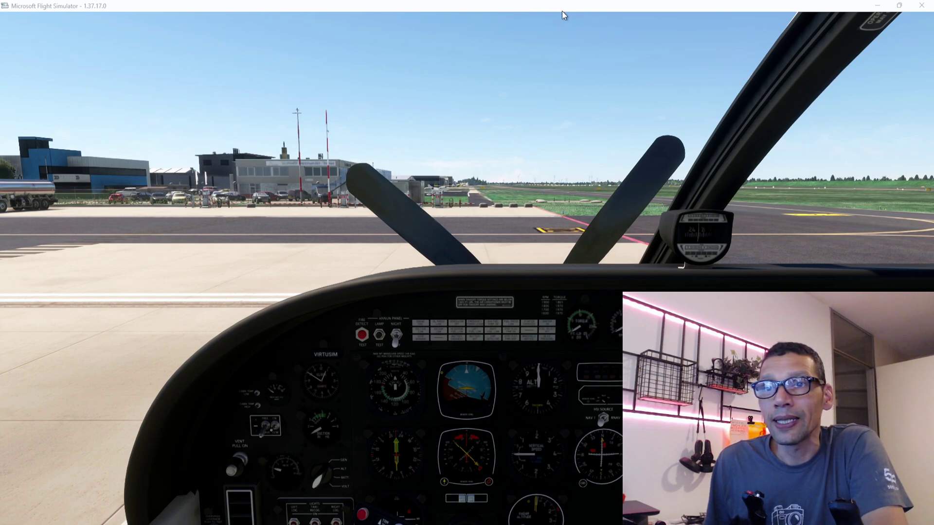
Window the simulator, shift the BeyondATC window aside, then maximize the simulator window again
double_click(487, 11)
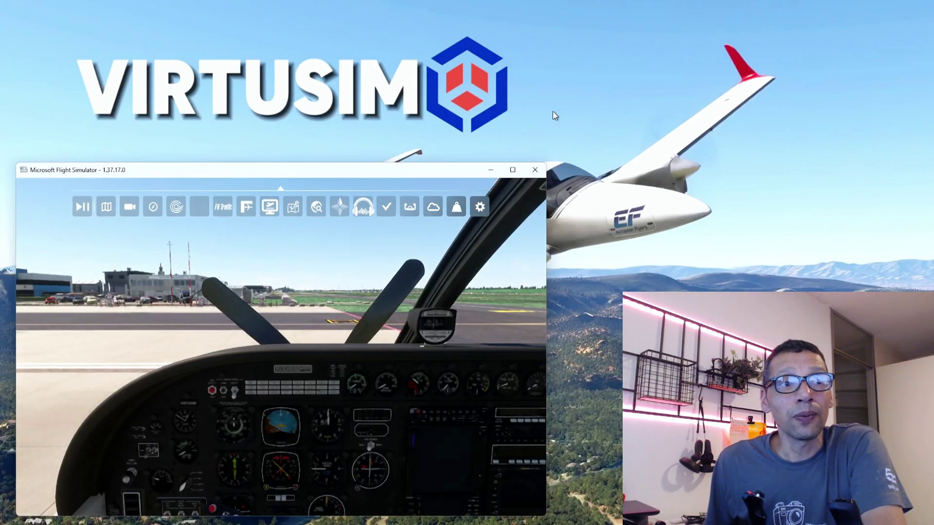
left_click_drag(367, 170, 369, 148)
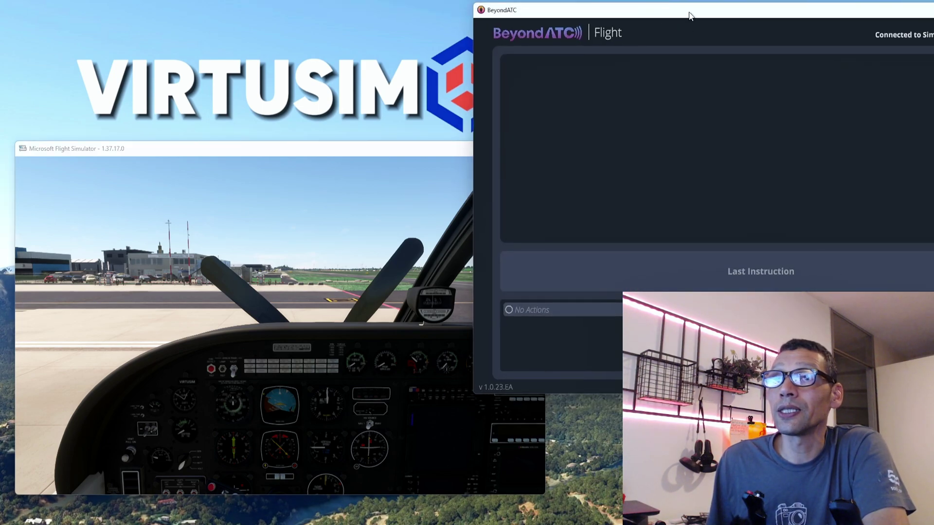
left_click_drag(690, 16, 880, 31)
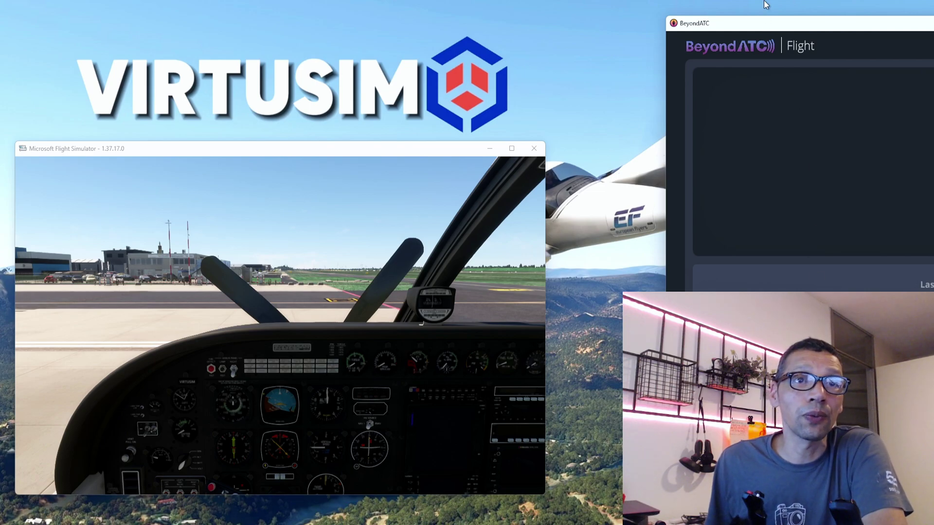
left_click_drag(771, 27, 687, 43)
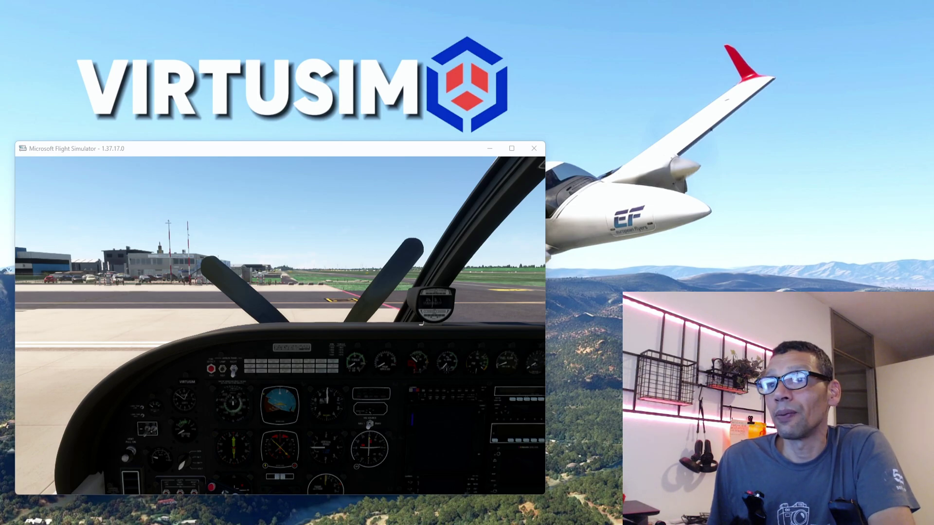
double_click(431, 148)
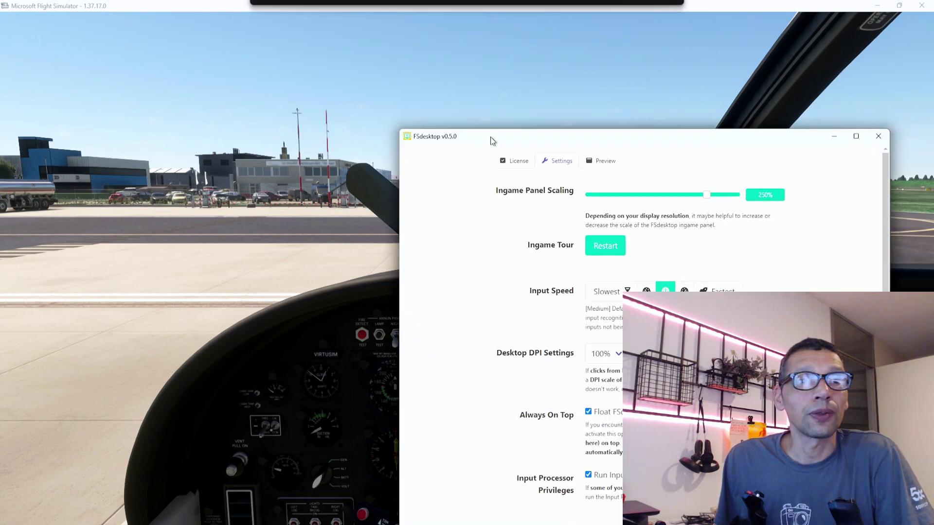
Move FSdesktop settings left and try Slow and Slowest input speeds, settling on Medium
left_click_drag(494, 139, 151, 77)
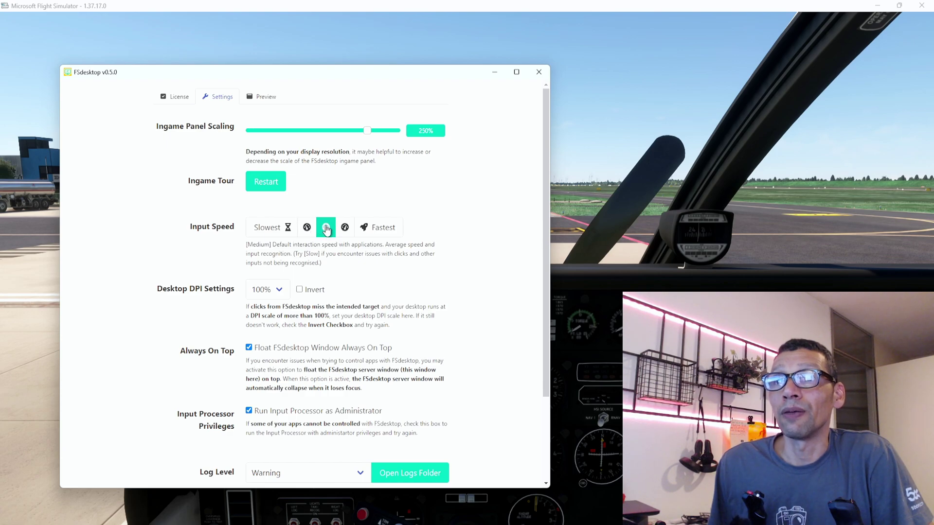
left_click(308, 233)
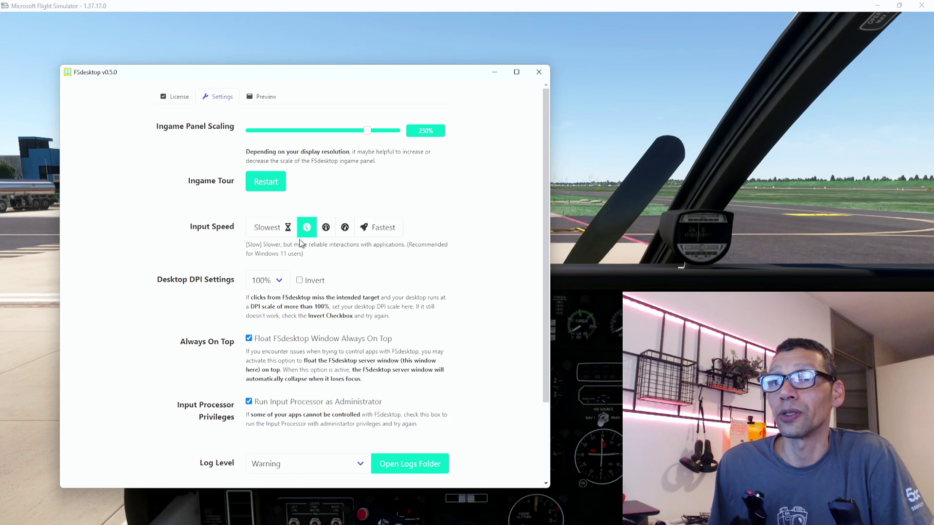
left_click(283, 233)
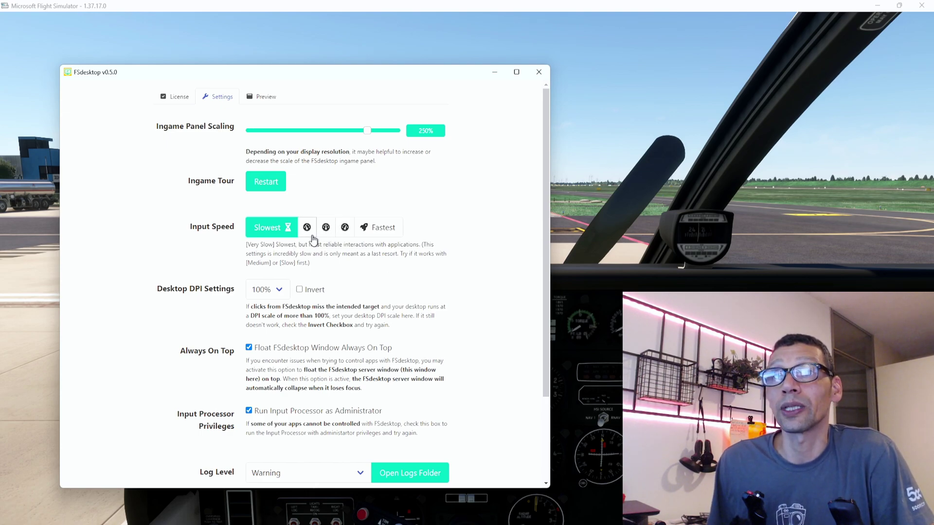
left_click(324, 228)
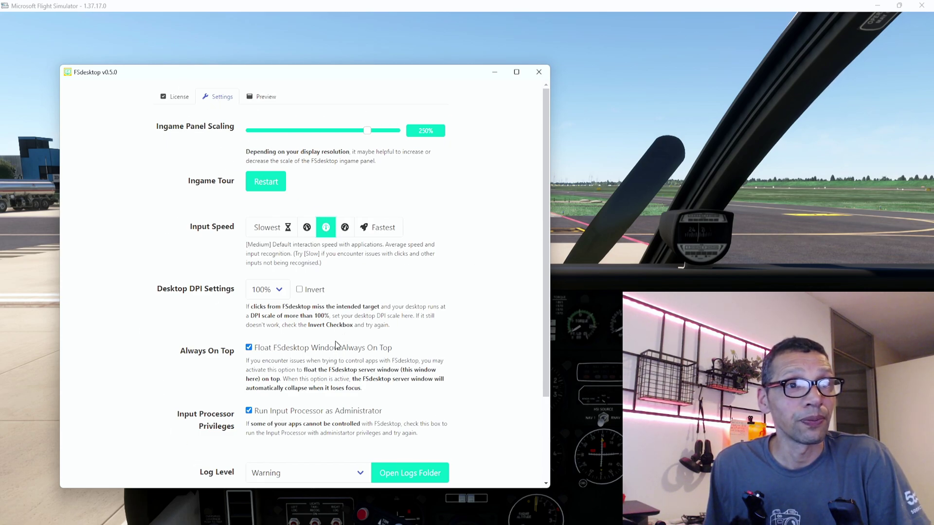
Collapse FSdesktop to its widget, expand it again, and drag it toward the lower right
left_click(575, 225)
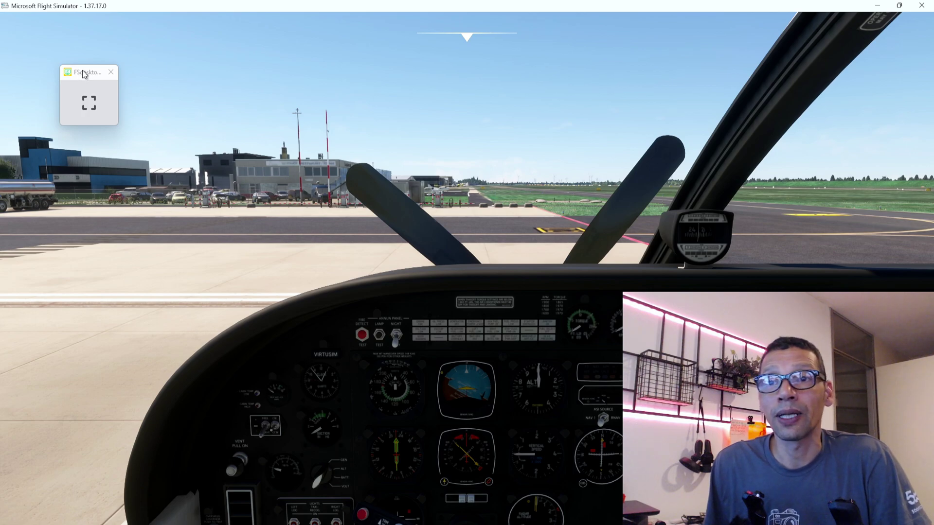
left_click(87, 104)
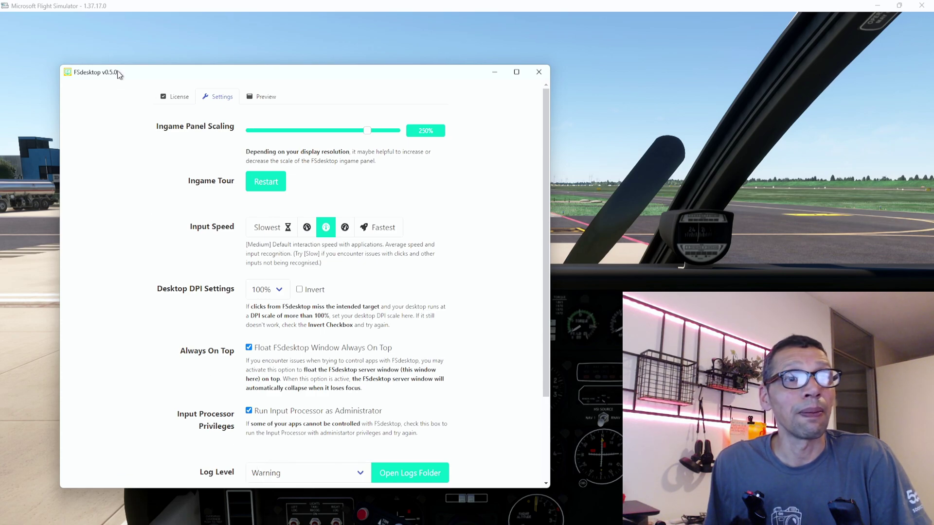
left_click_drag(118, 71, 128, 82)
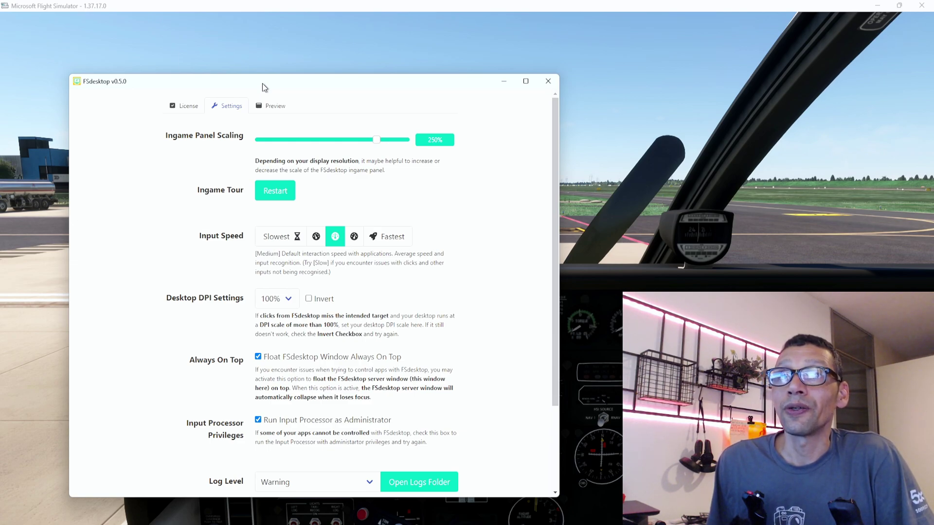
left_click_drag(264, 86, 605, 257)
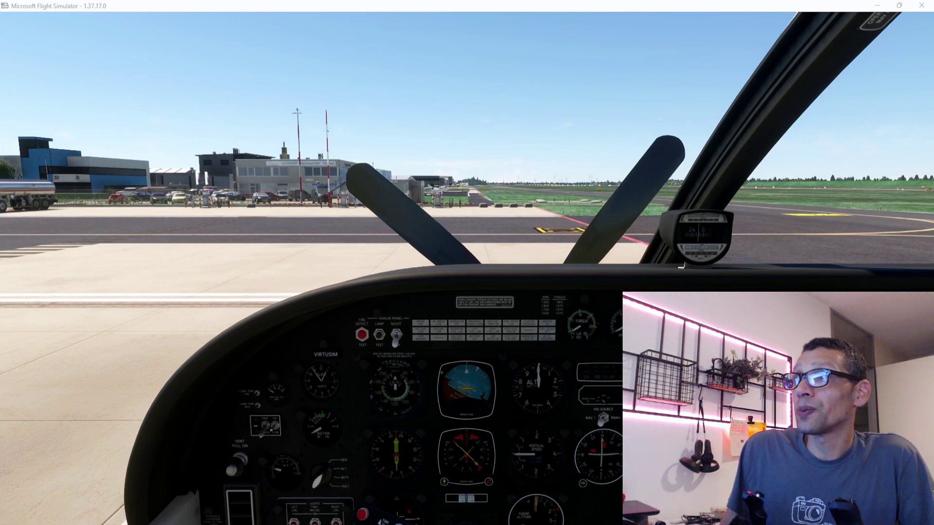
Bring BeyondATC forward with Alt+Tab and drag it left, then off toward the lower-right edge
key("alt+Tab")
left_click_drag(312, 94, 128, 73)
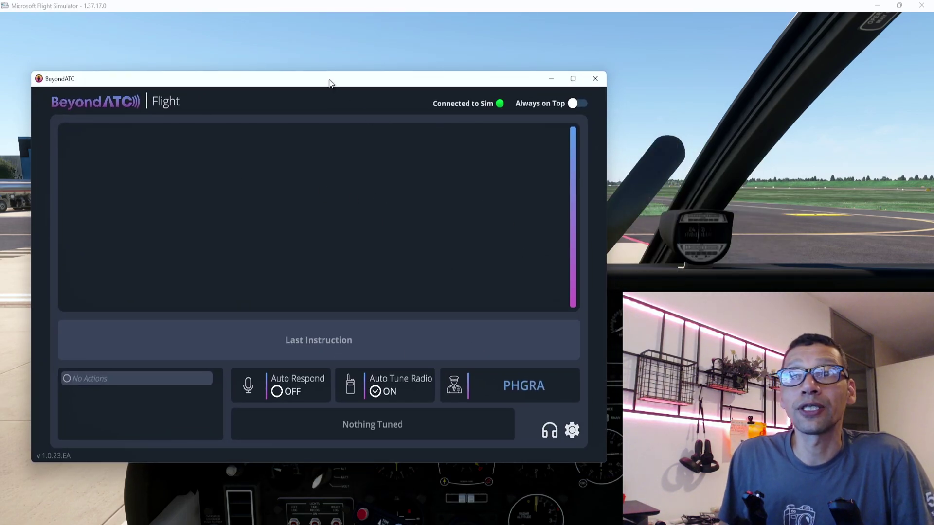
left_click_drag(329, 83, 933, 253)
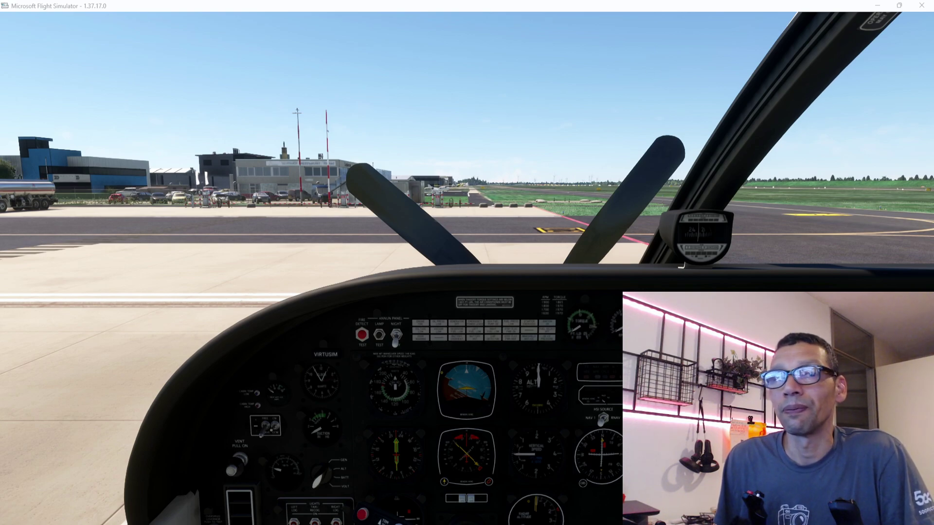
Toggle the in-sim FSdesktop panel and pick the BeyondATC thumbnail to mirror it
mouse_move(477, 46)
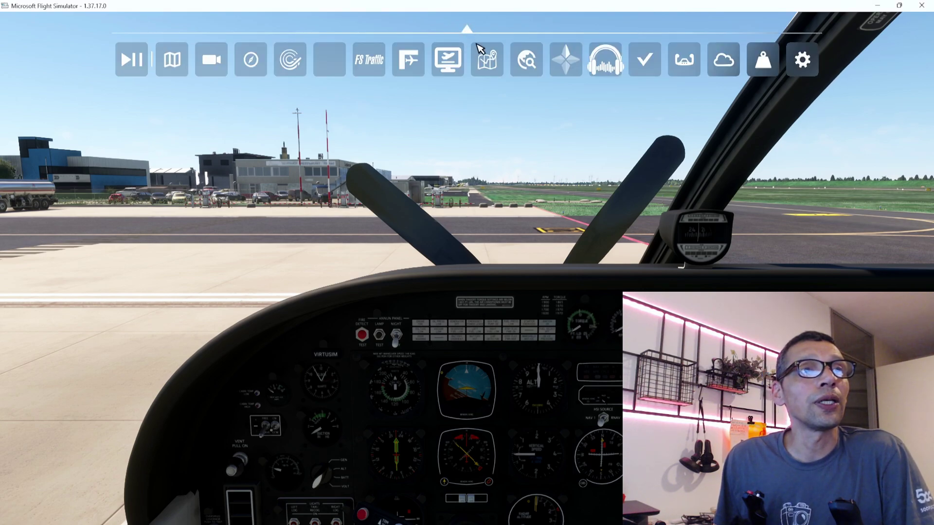
left_click(448, 59)
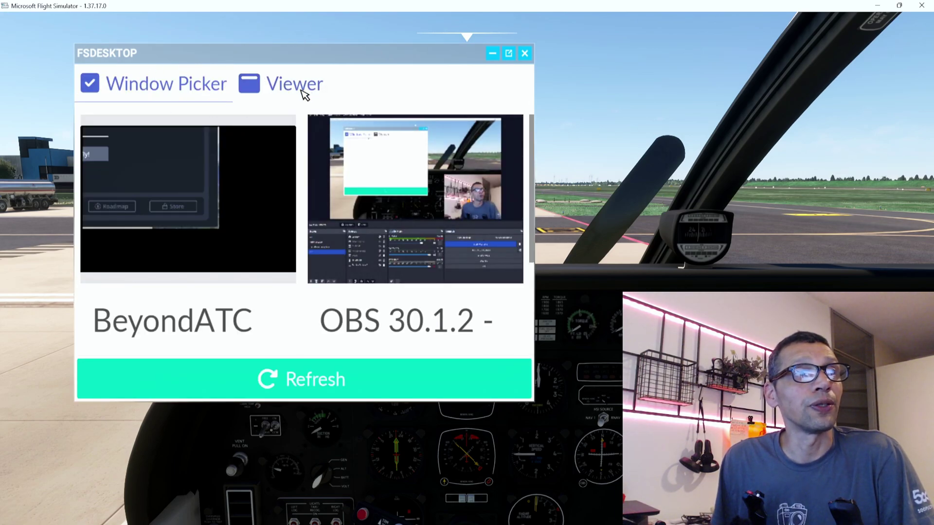
left_click(179, 208)
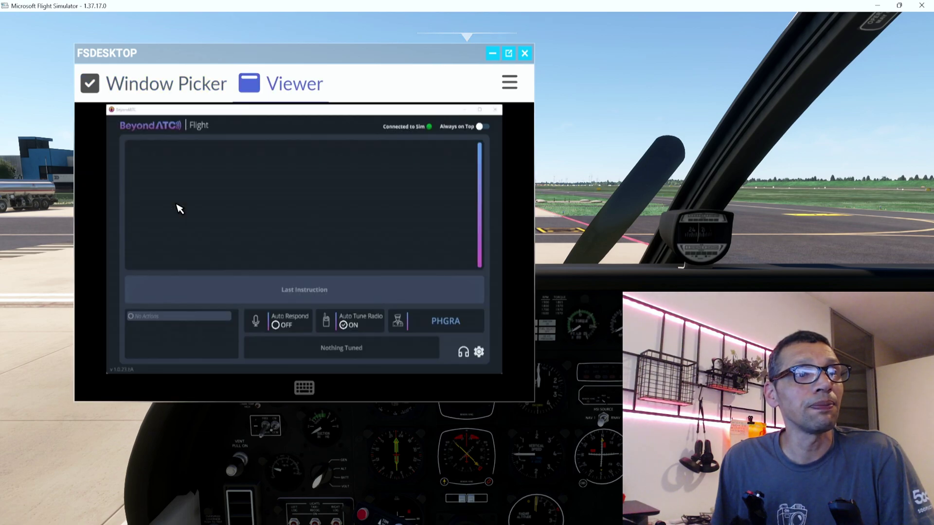
left_click(510, 85)
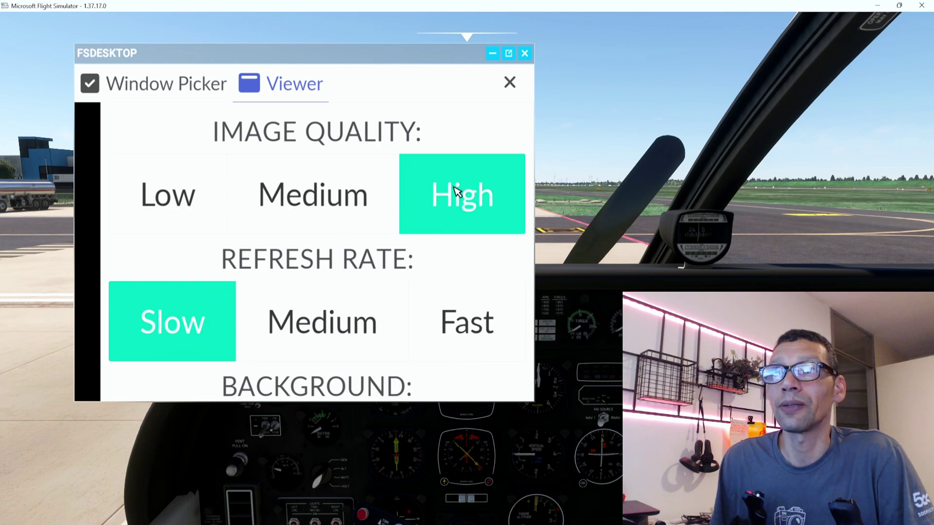
left_click(511, 87)
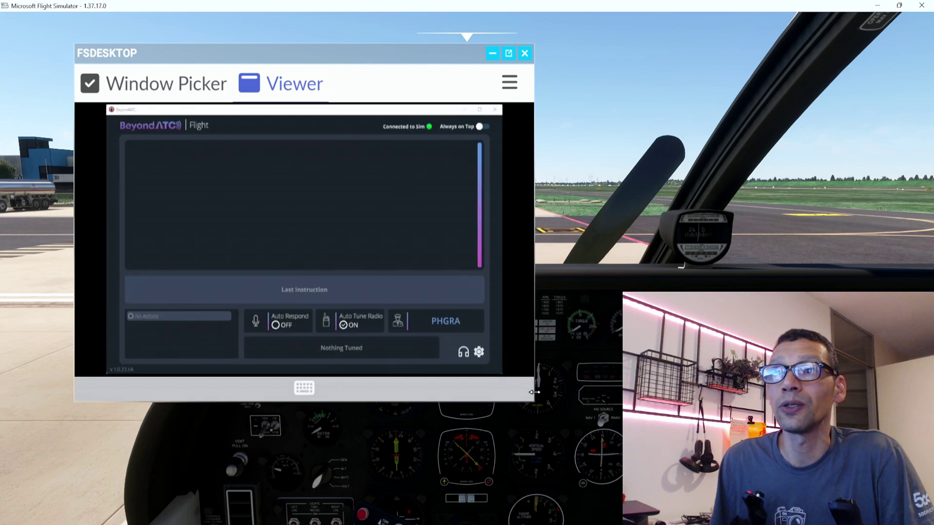
Enlarge the FSDesktop panel, move it top-left, and toggle its background to White then back to Black
left_click_drag(532, 401, 690, 524)
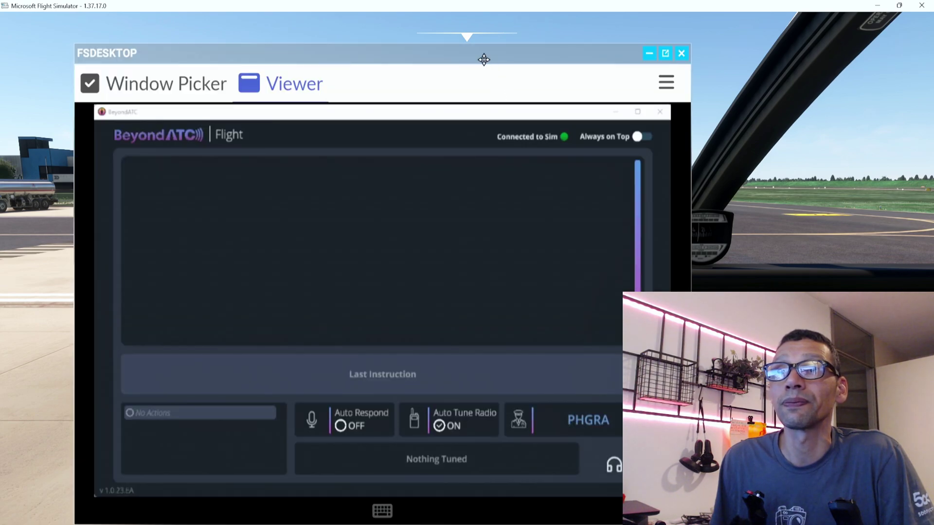
left_click_drag(483, 59, 409, 27)
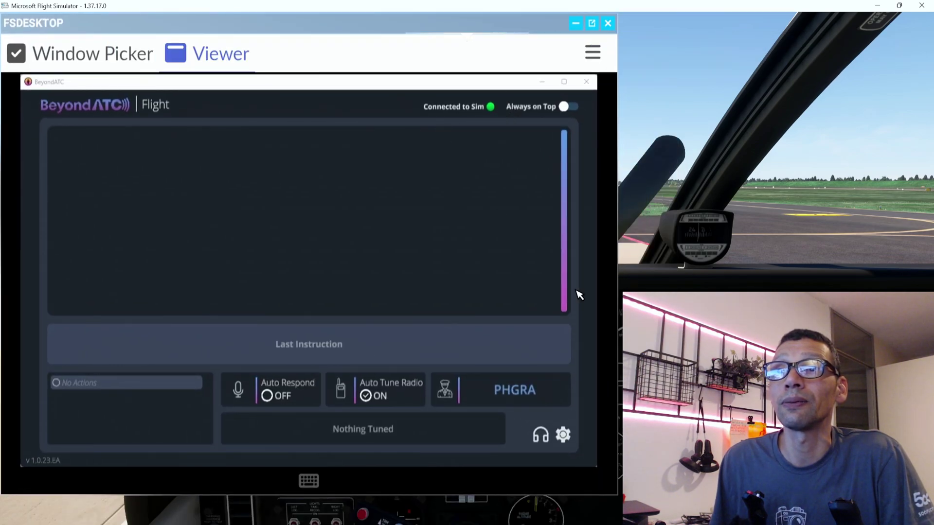
left_click(595, 57)
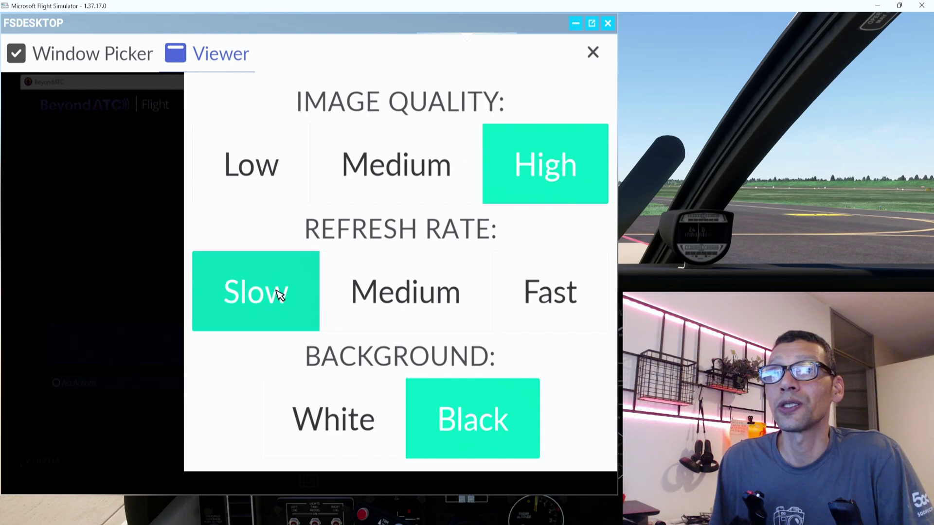
left_click(346, 428)
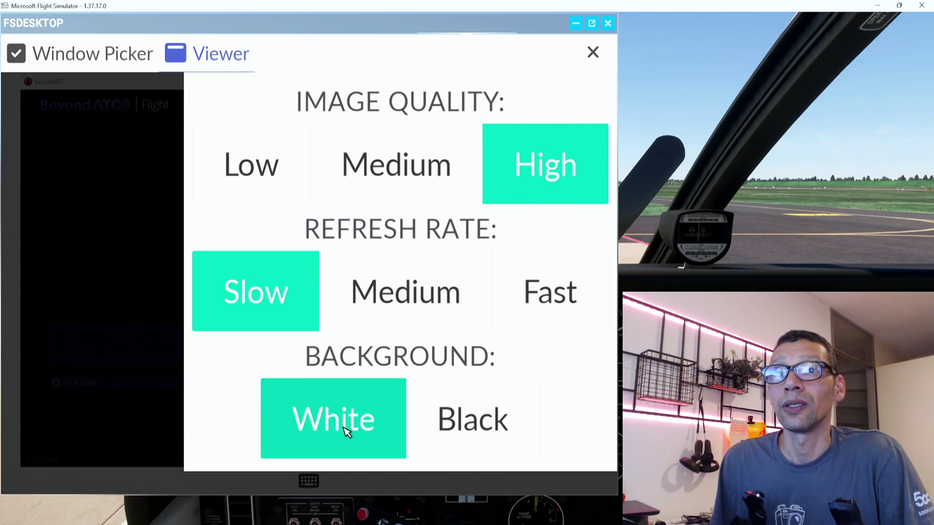
left_click(489, 428)
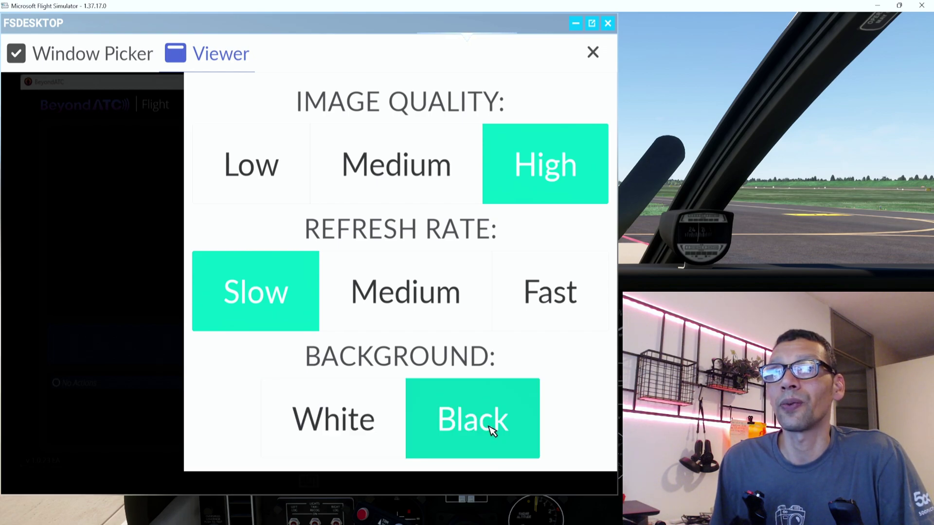
left_click(593, 55)
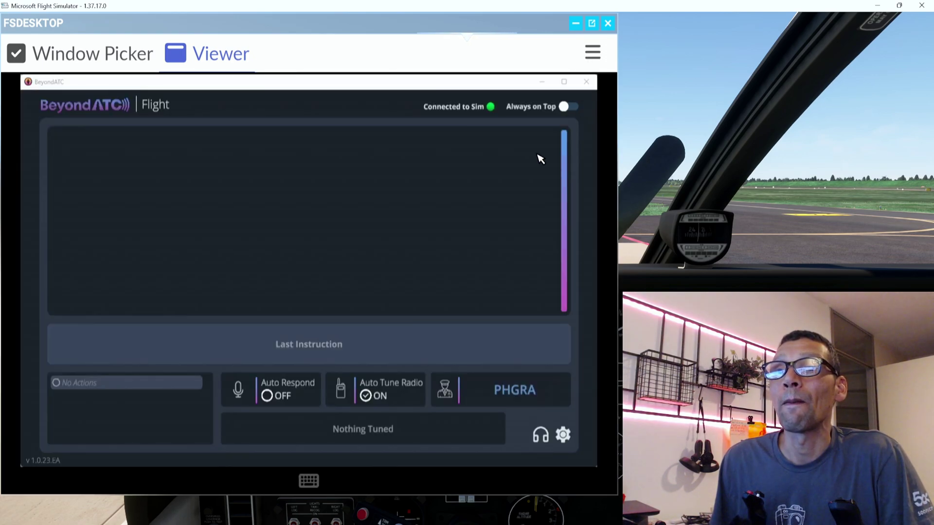
Close the desktop FSDesktop window
left_click(607, 23)
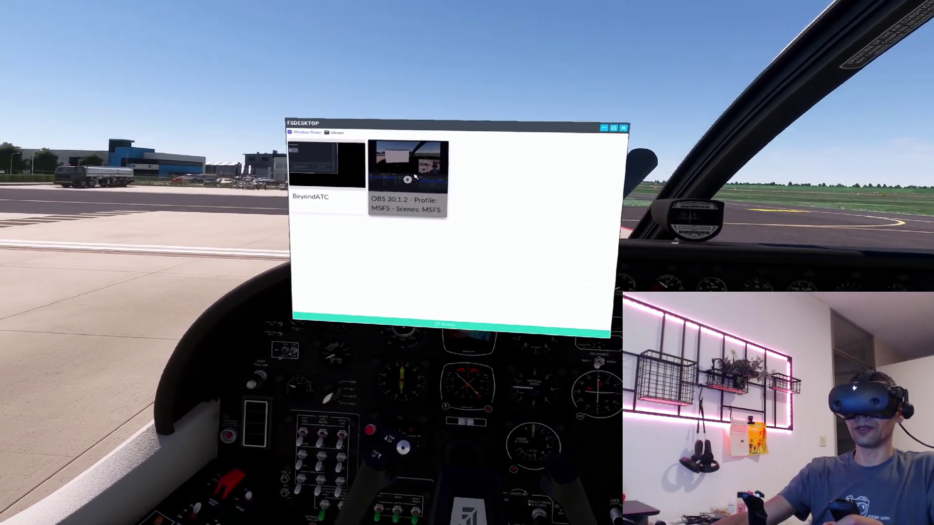
Mirror BeyondATC in the VR FSDesktop panel, briefly opening and closing its display settings
left_click(379, 172)
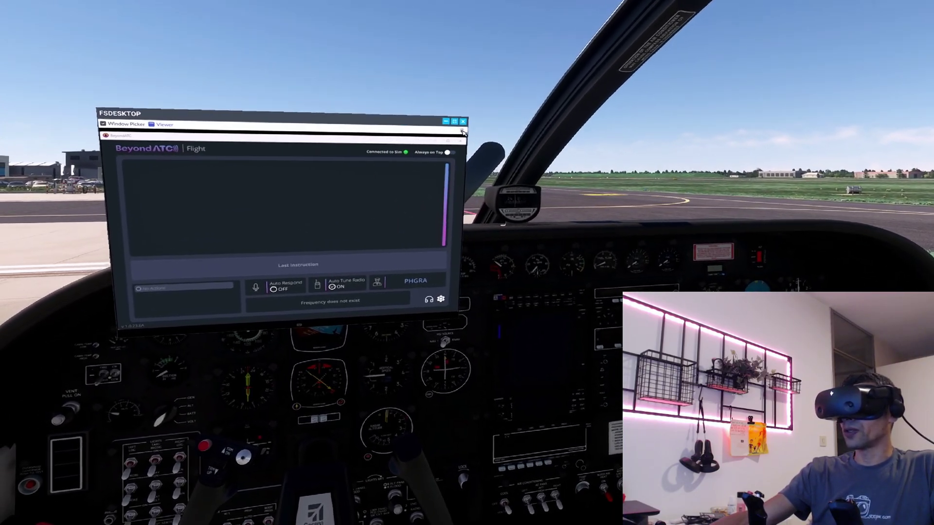
left_click(463, 131)
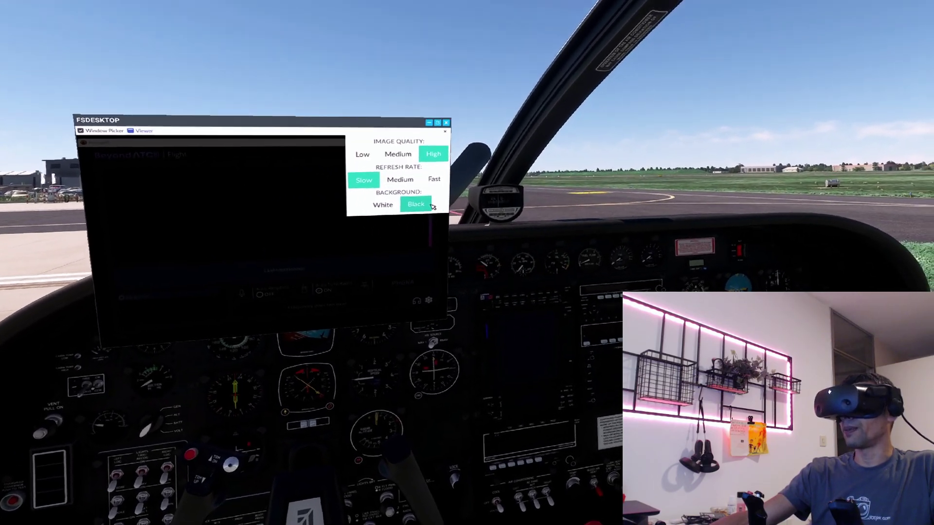
left_click(442, 142)
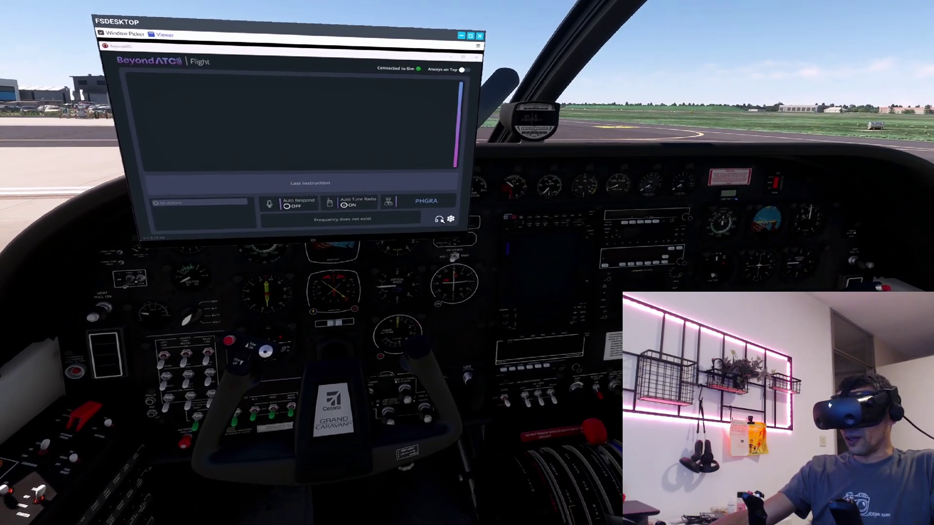
Open the EHLE - Lelystad frequency list and scroll through ATIS, Clearance, Tower, TRACON and Center
left_click(441, 221)
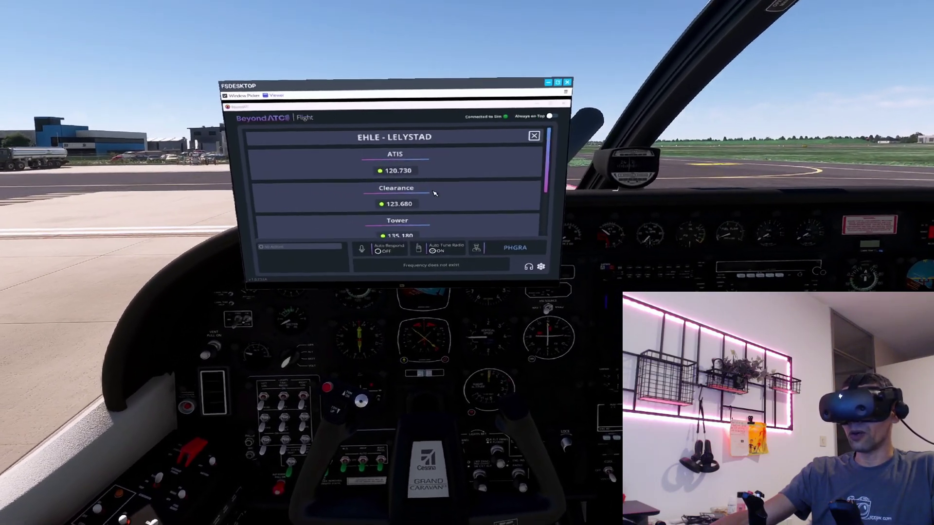
scroll(417, 200, "down", 3)
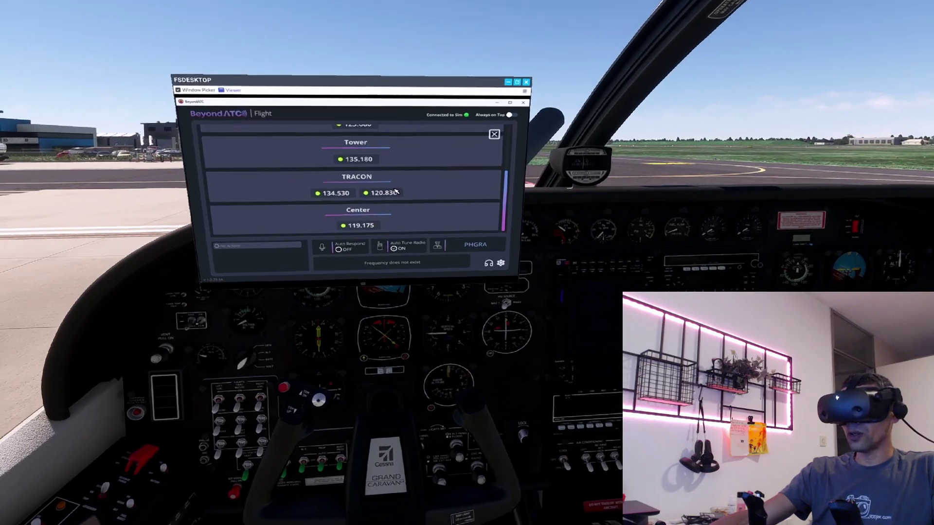
scroll(398, 172, "up", 3)
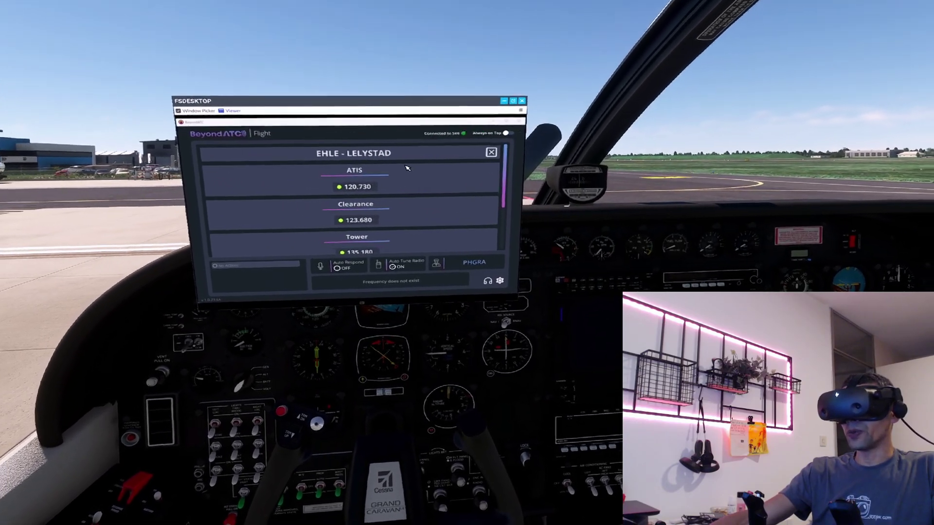
scroll(403, 171, "down", 3)
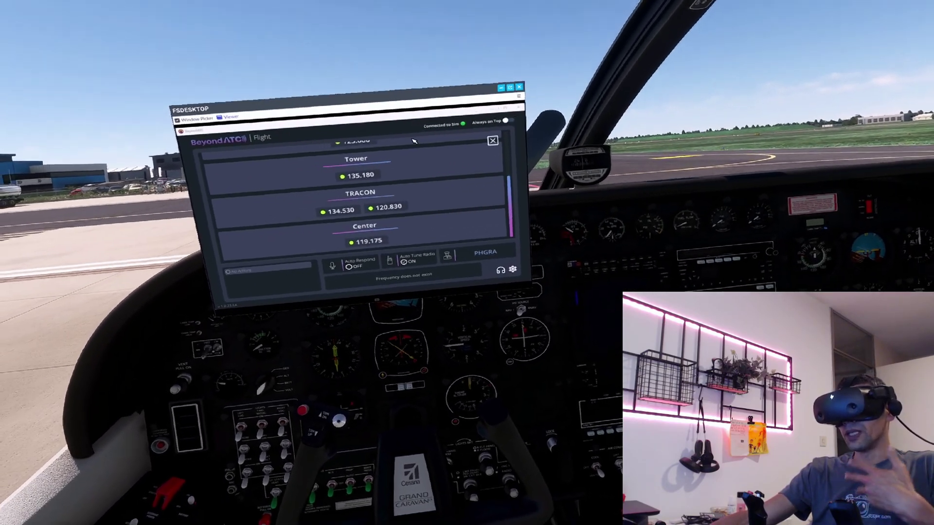
scroll(394, 141, "up", 3)
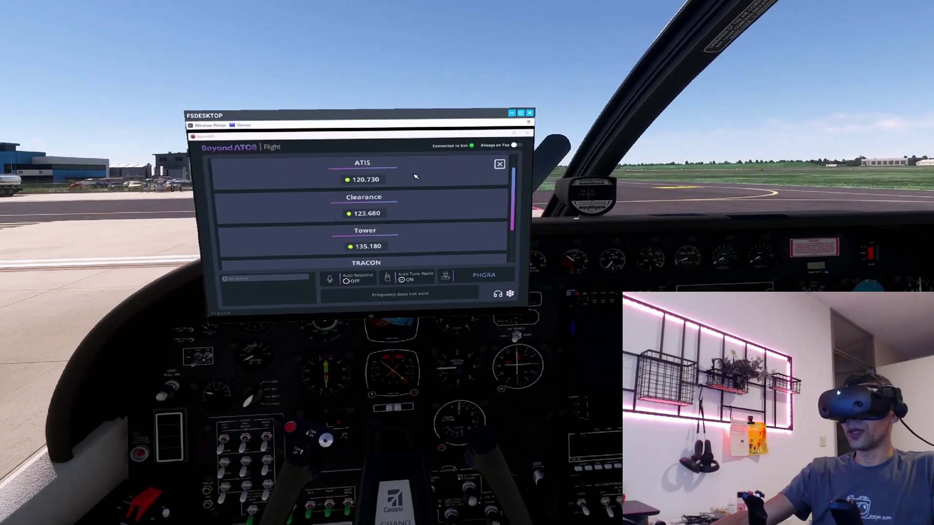
scroll(421, 175, "up", 1)
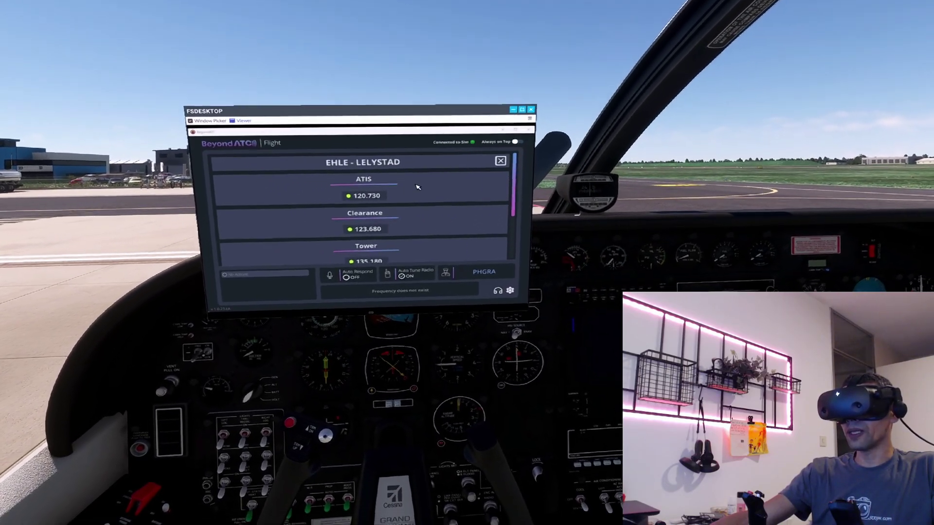
scroll(414, 180, "down", 2)
scroll(415, 184, "down", 1)
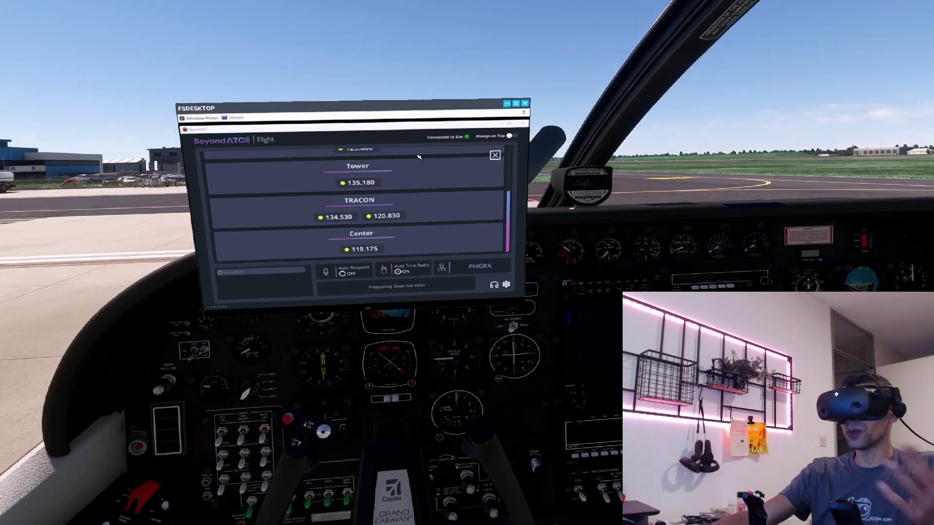
scroll(430, 154, "up", 2)
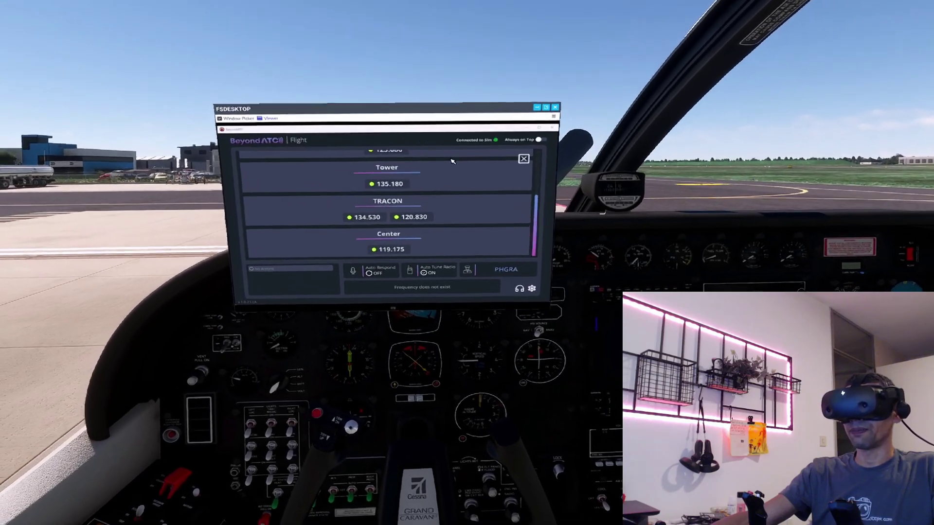
scroll(412, 136, "up", 2)
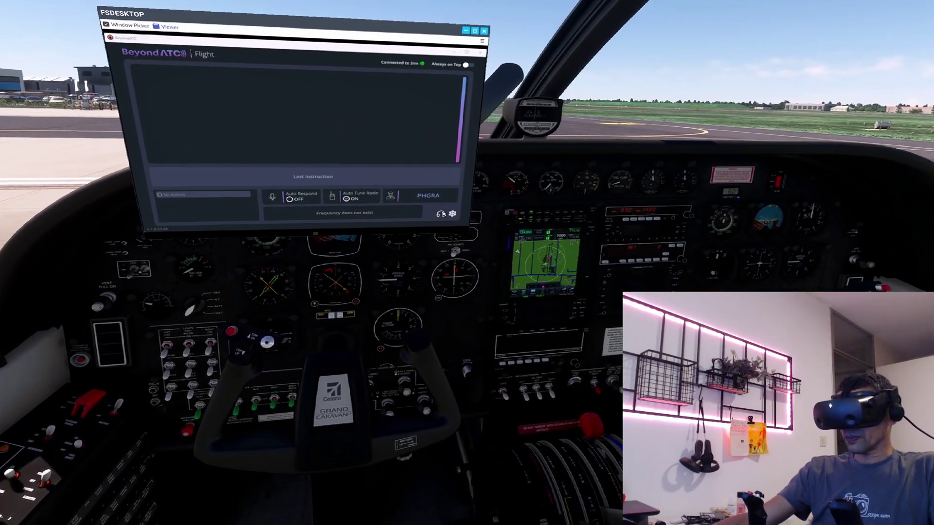
Open BeyondATC's list of Lelystad airport frequencies
left_click(440, 214)
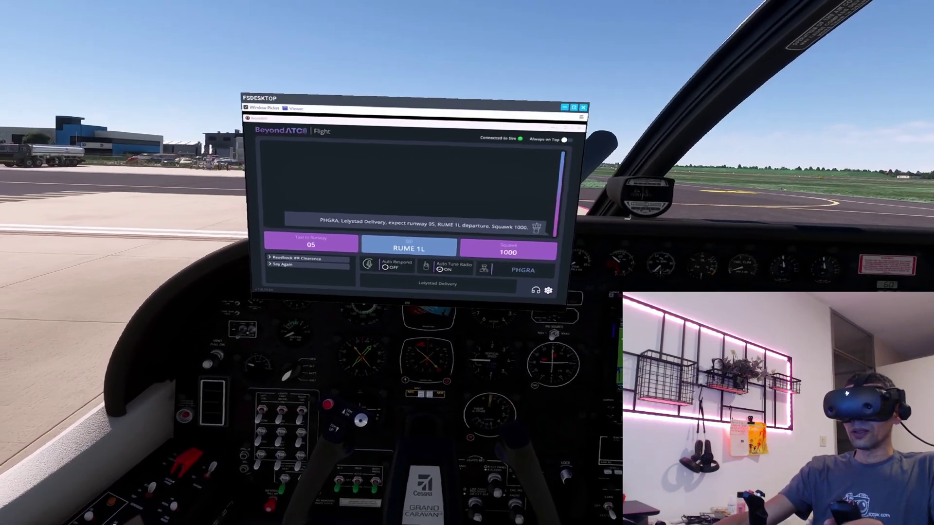
Transmit the IFR clearance readback to Lelystad Delivery by voice with push-to-talk
key("space")
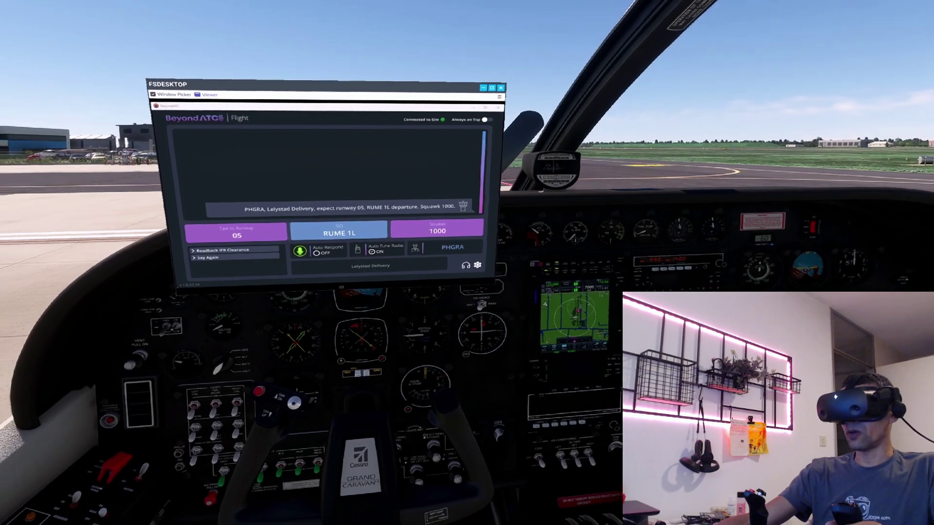
key("space")
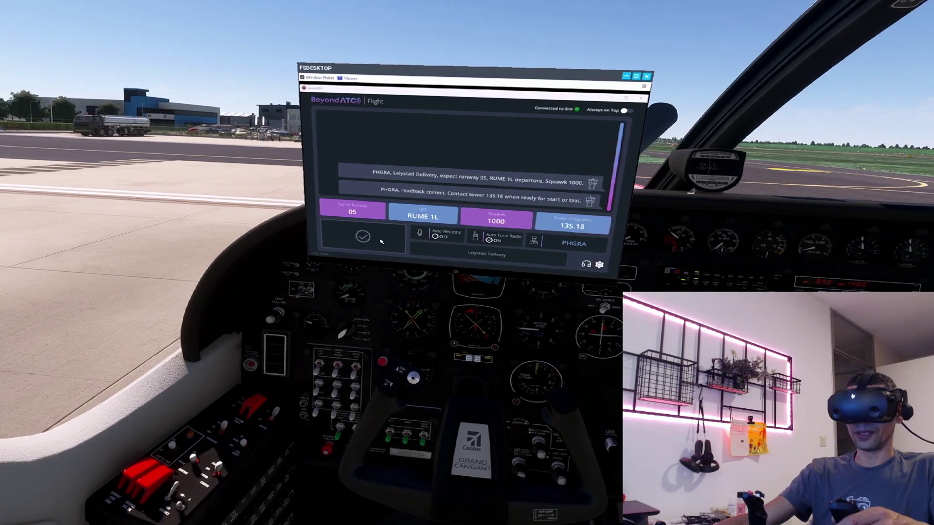
Acknowledge the instruction to contact Lelystad Tower on 135.18
left_click(381, 242)
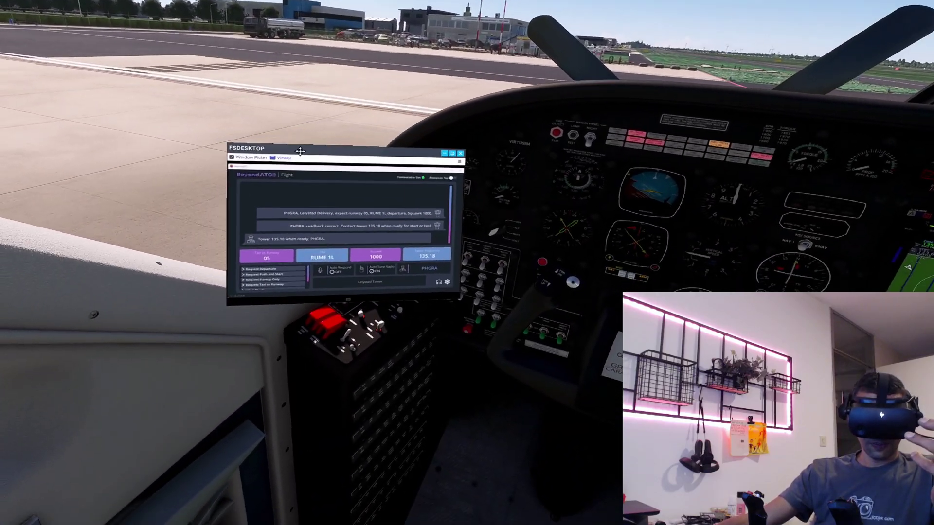
Drag the floating BeyondATC window down and left beside the instrument panel
left_click_drag(286, 152, 231, 200)
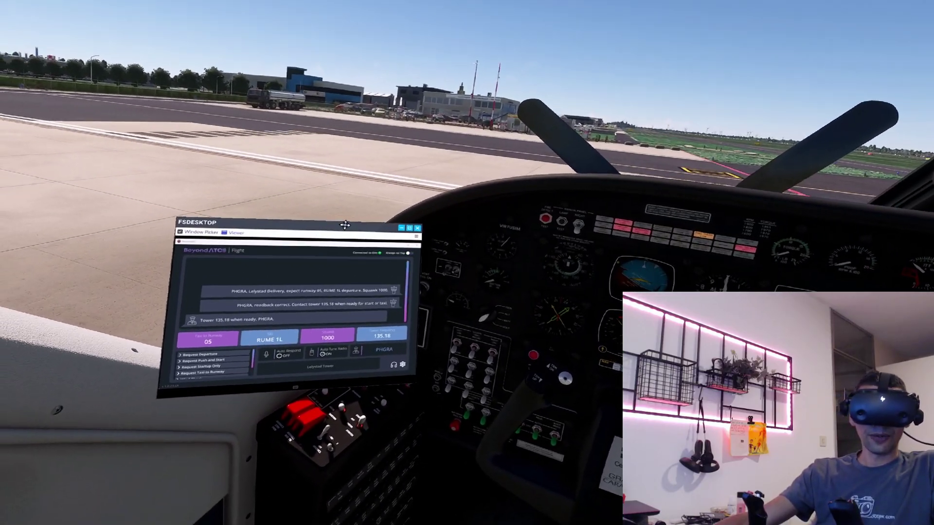
left_click_drag(344, 225, 411, 242)
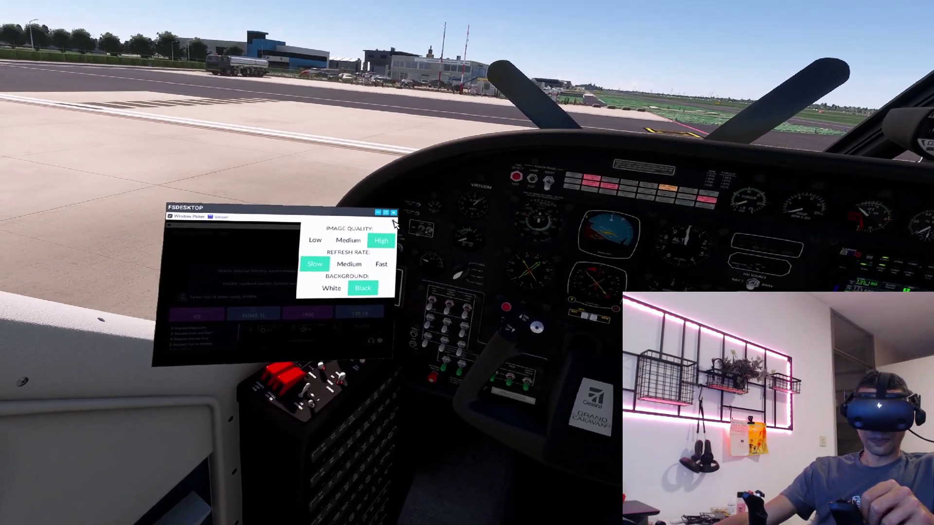
Close the FSDesktop display settings popup
left_click(394, 222)
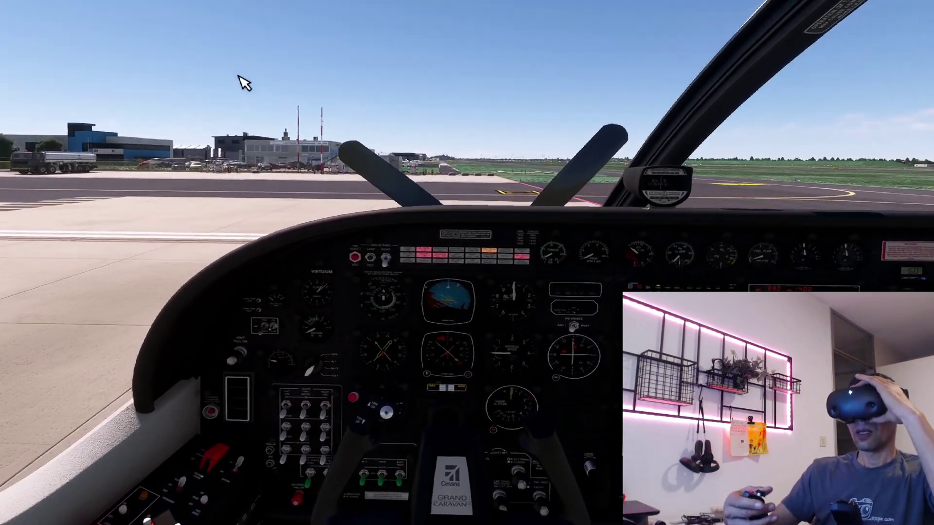
mouse_move(294, 130)
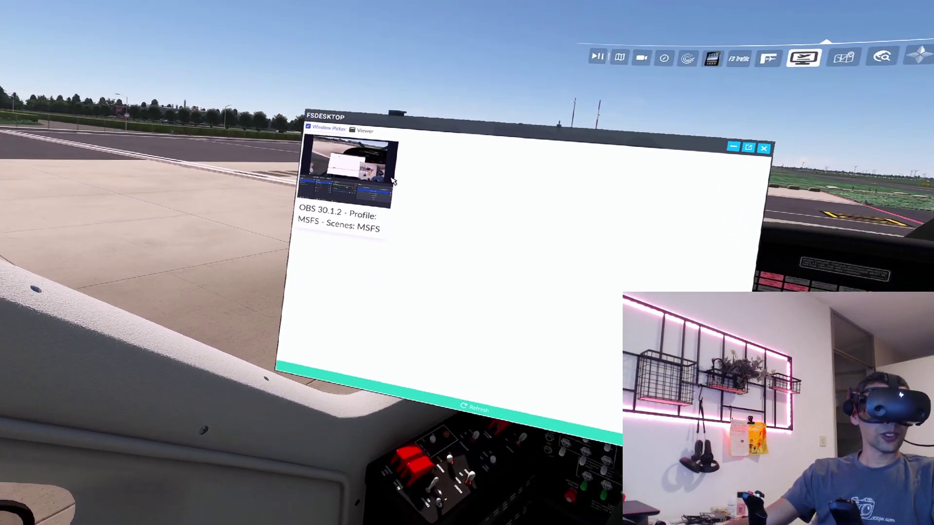
mouse_move(378, 198)
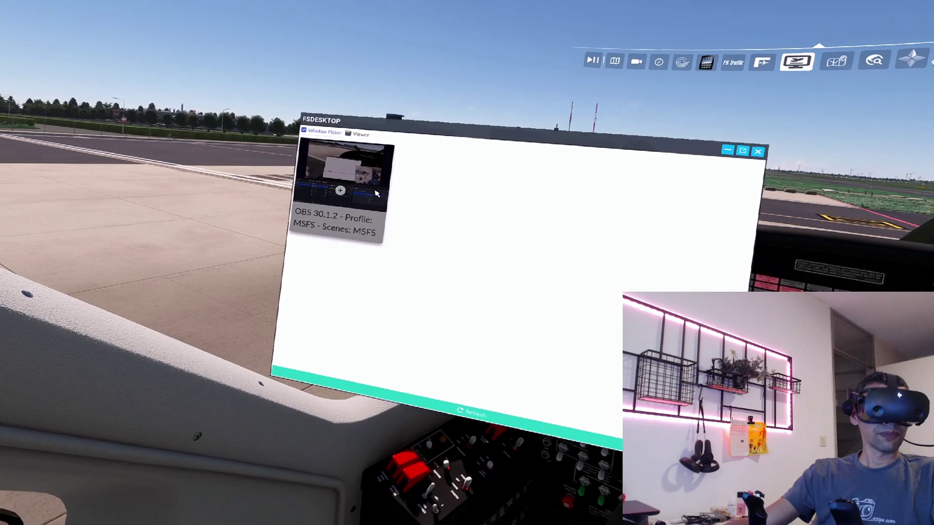